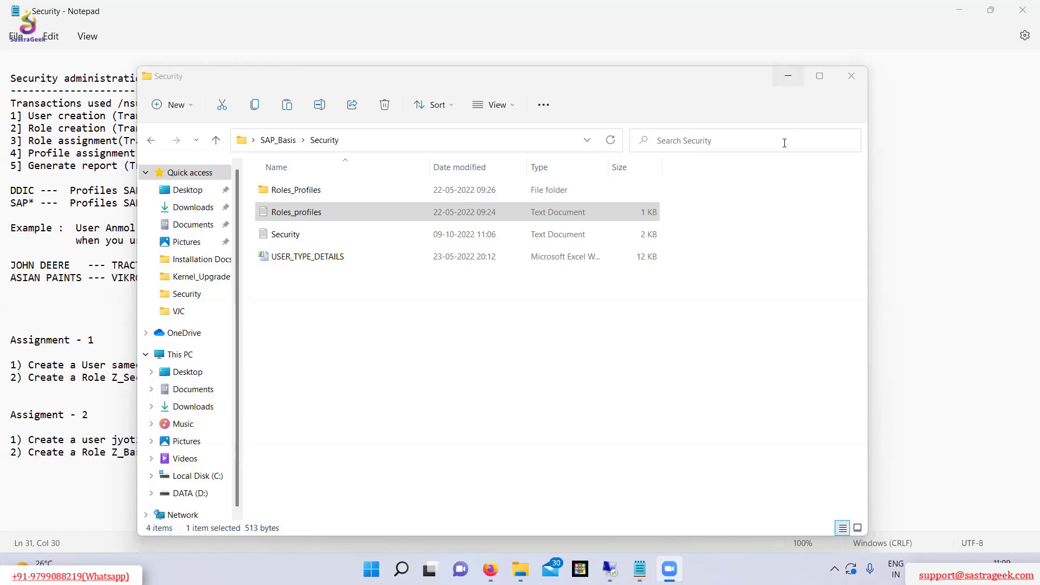
# Minimize the SAP_Basis Security File Explorer window so the Security notes show
pyautogui.click(788, 76)
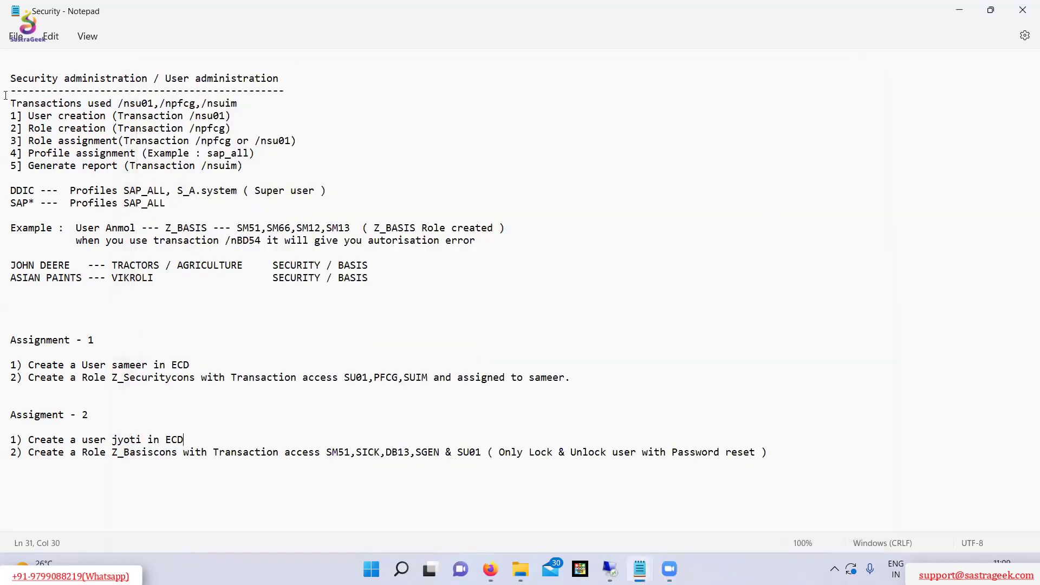
# Highlight the User creation, Role creation, Role assignment and Profile assignment items in the notes
pyautogui.click(28, 116)
pyautogui.hotkey('shift', 'Right')
pyautogui.hotkey('shift', 'Right')
pyautogui.hotkey('shift', 'Right')
pyautogui.hotkey('shift', 'Right')
pyautogui.hotkey('shift', 'Right')
pyautogui.hotkey('shift', 'Right')
pyautogui.hotkey('shift', 'Right')
pyautogui.hotkey('shift', 'Right')
pyautogui.hotkey('shift', 'Right')
pyautogui.hotkey('shift', 'Right')
pyautogui.hotkey('shift', 'Right')
pyautogui.hotkey('shift', 'Right')
pyautogui.hotkey('shift', 'Right')
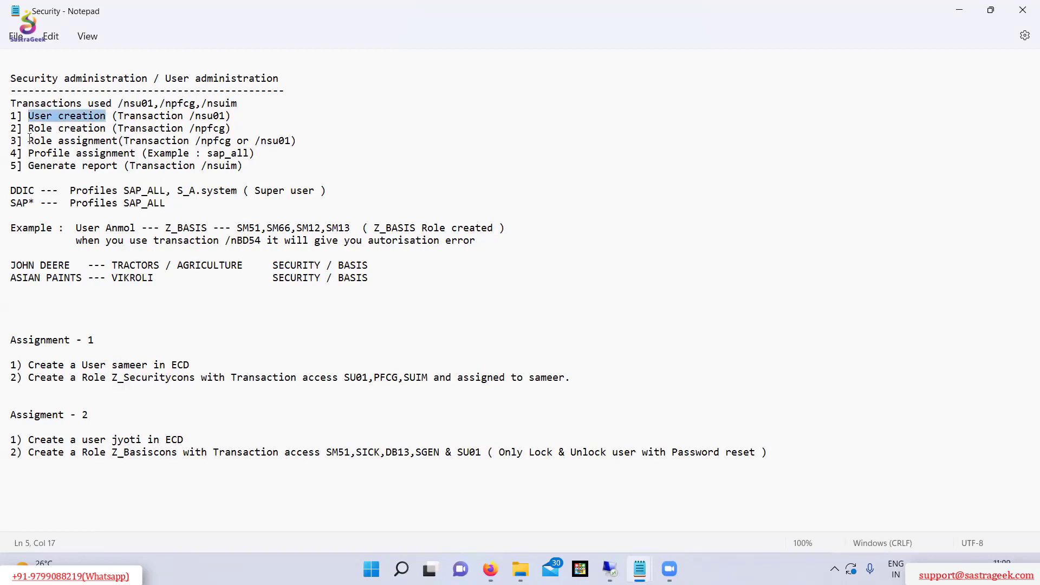
pyautogui.moveTo(28, 128); pyautogui.dragTo(124, 141)
pyautogui.press('Left')
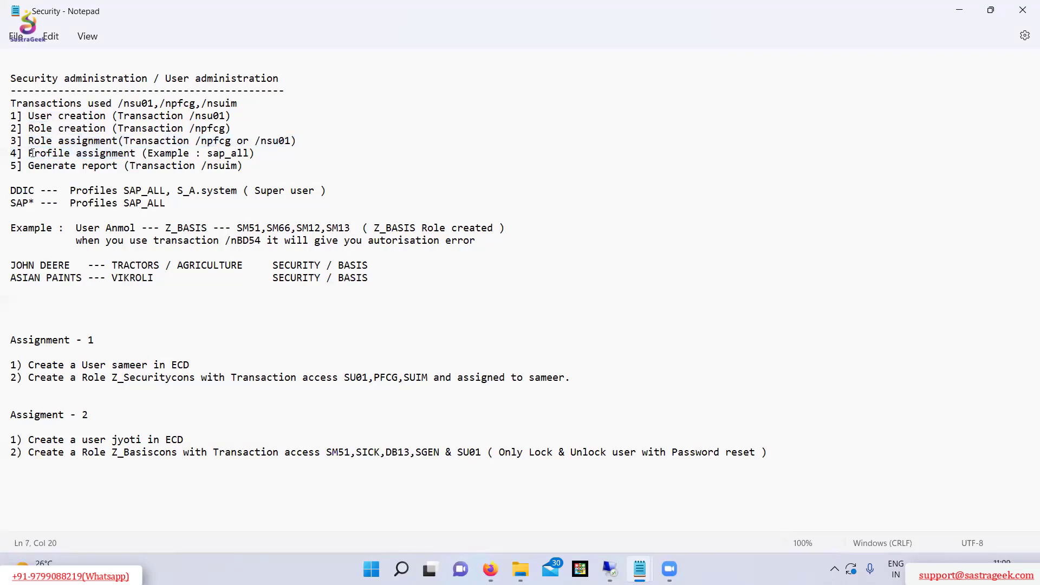
pyautogui.moveTo(29, 153); pyautogui.dragTo(95, 154)
# Highlight the Generate report line and the nsuim code, then minimize Notepad to the desktop
pyautogui.moveTo(29, 166); pyautogui.dragTo(251, 173)
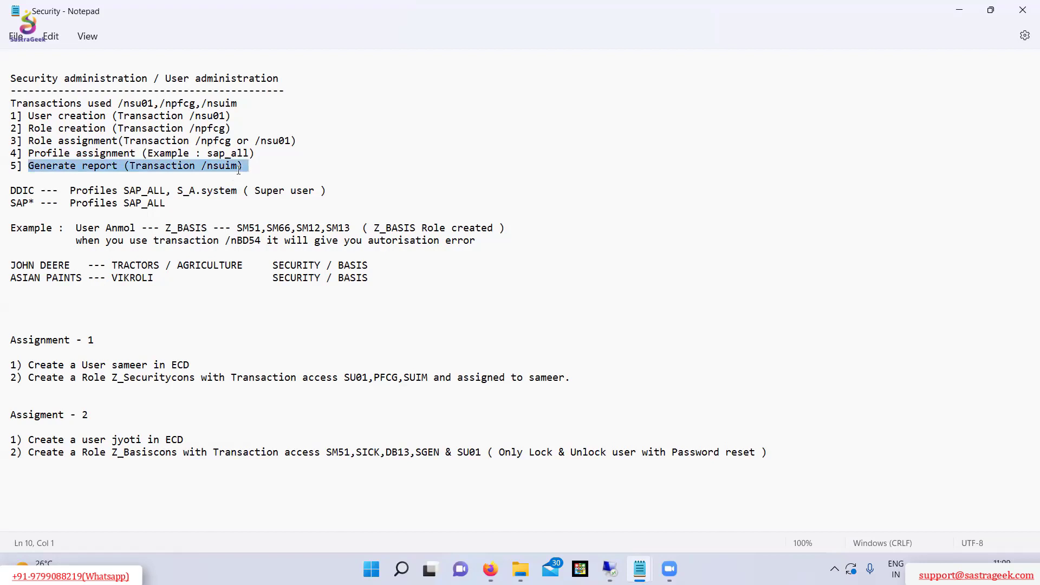
pyautogui.press('Right')
pyautogui.press('Left')
pyautogui.hotkey('ctrl', 'Left')
pyautogui.hotkey('ctrl', 'Left')
pyautogui.hotkey('ctrl', 'shift', 'Right')
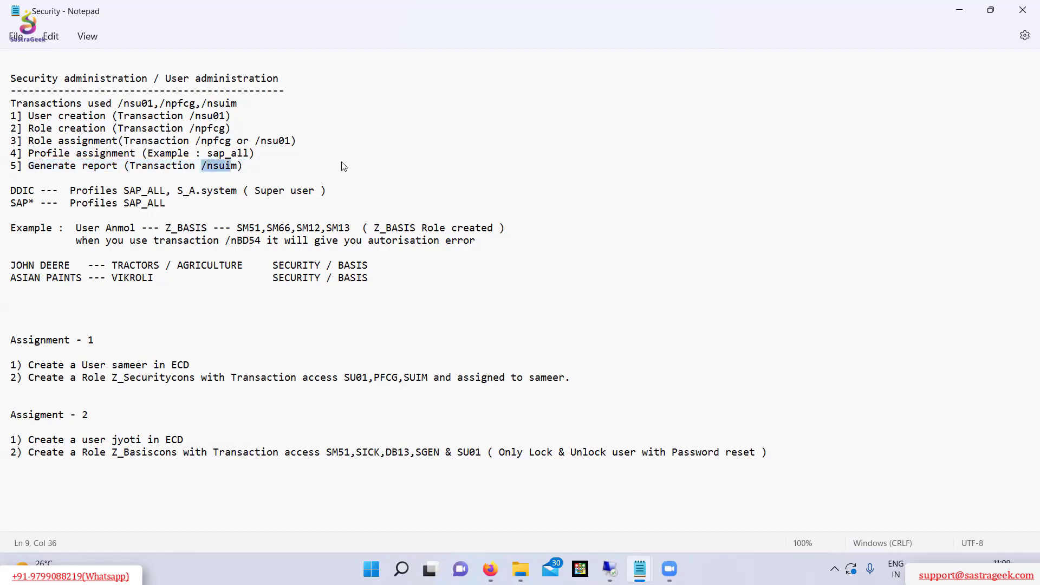
pyautogui.hotkey('shift', 'Right')
pyautogui.press('Right')
pyautogui.press('super+d')
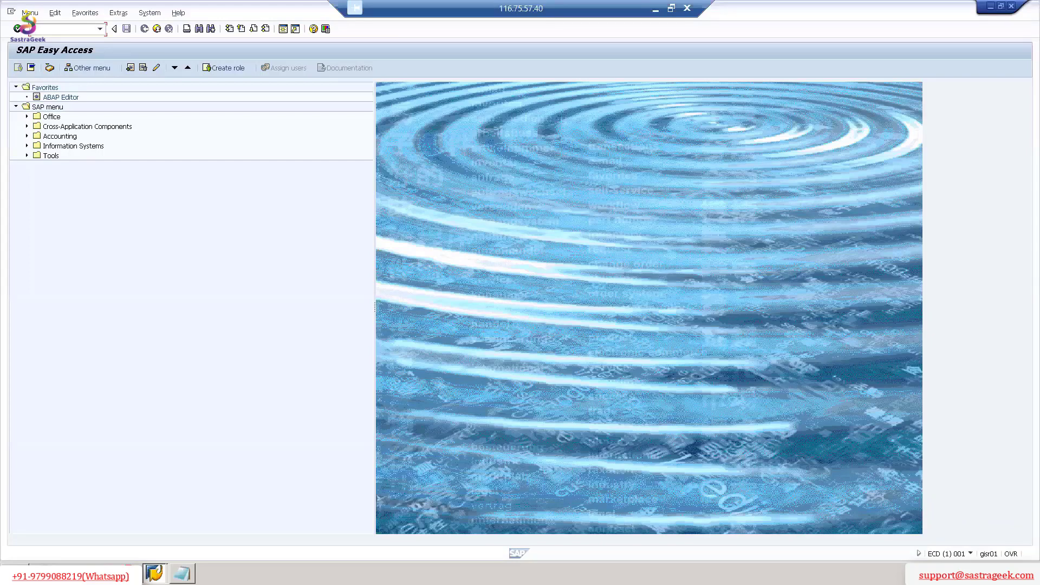
# Enter /nsu01 in the SAP Easy Access command field and minimize the SAP session
pyautogui.write('/nsu01')
pyautogui.press('super+d')
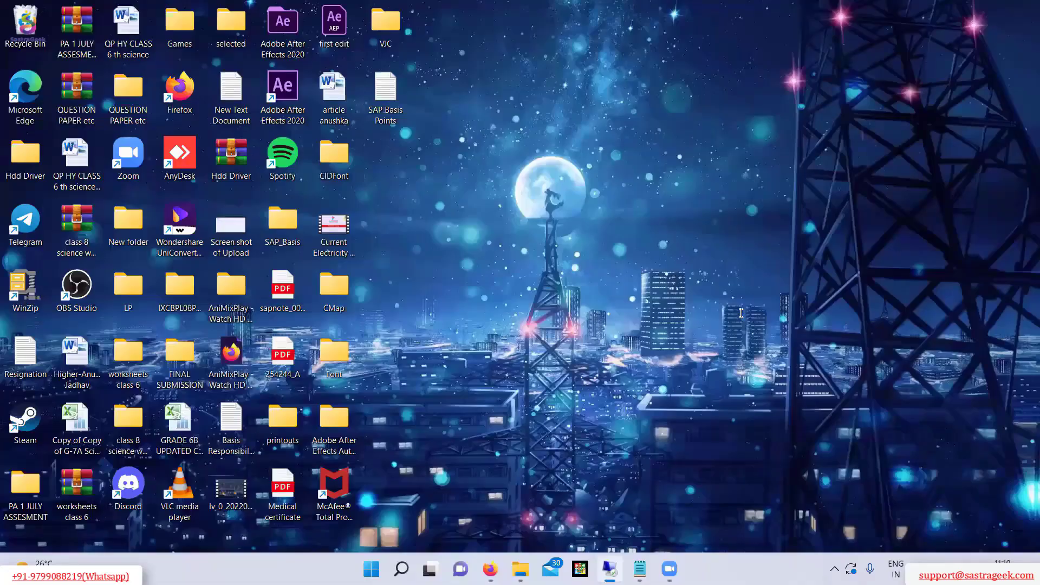
# Bring up the SAP Basis Points notes and add a blank line after the last /nex note
pyautogui.hotkey('alt', 'Tab')
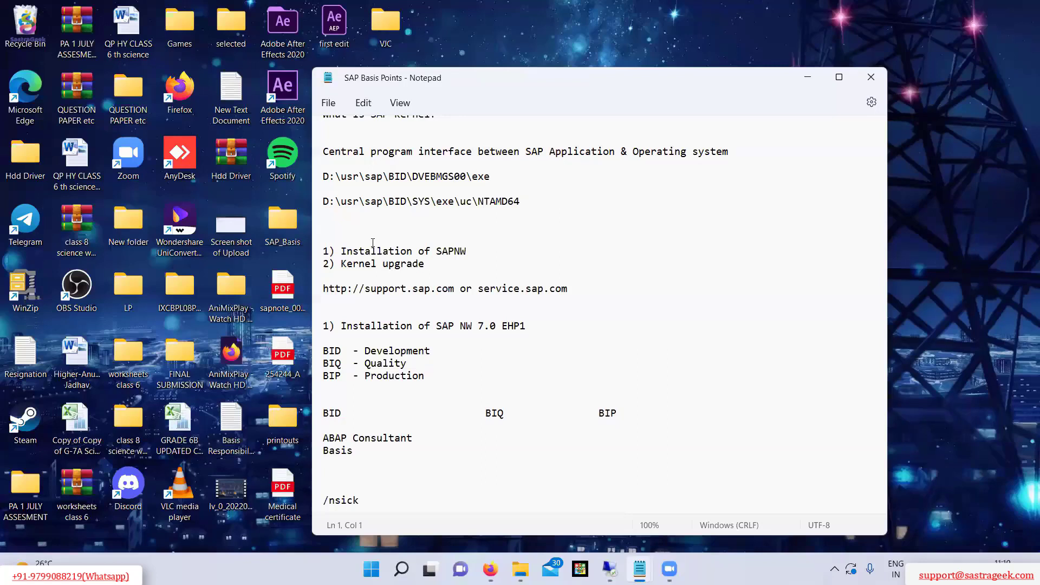
pyautogui.scroll(-7, 333, 196)
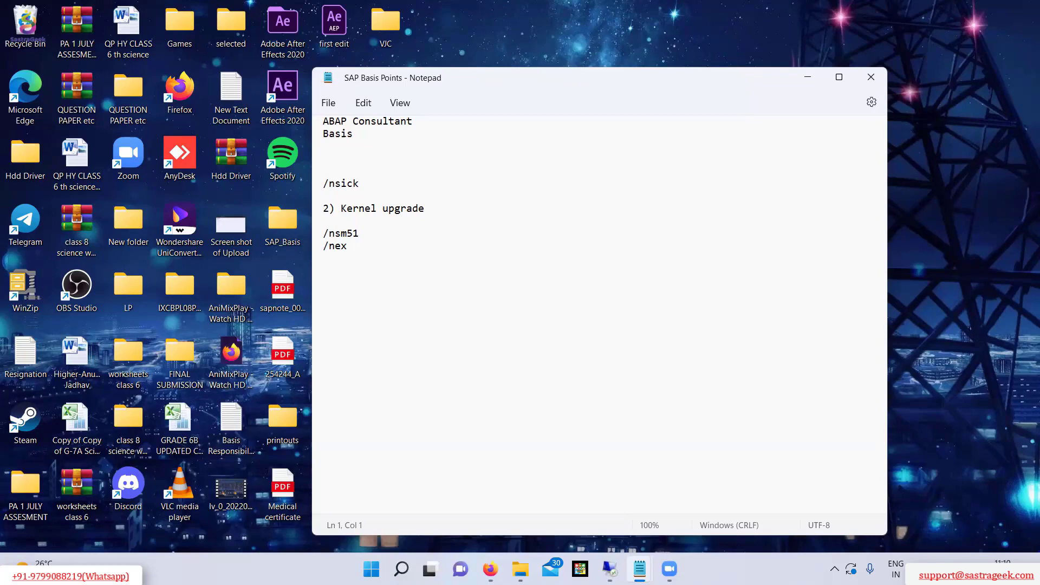
pyautogui.click(348, 246)
pyautogui.press('Return')
pyautogui.press('Return')
pyautogui.press('Return')
# Type the 'SAP Security' heading, '1) How to create a user in SAP?' and '/nsu01' below it
pyautogui.write('SAP Secur')
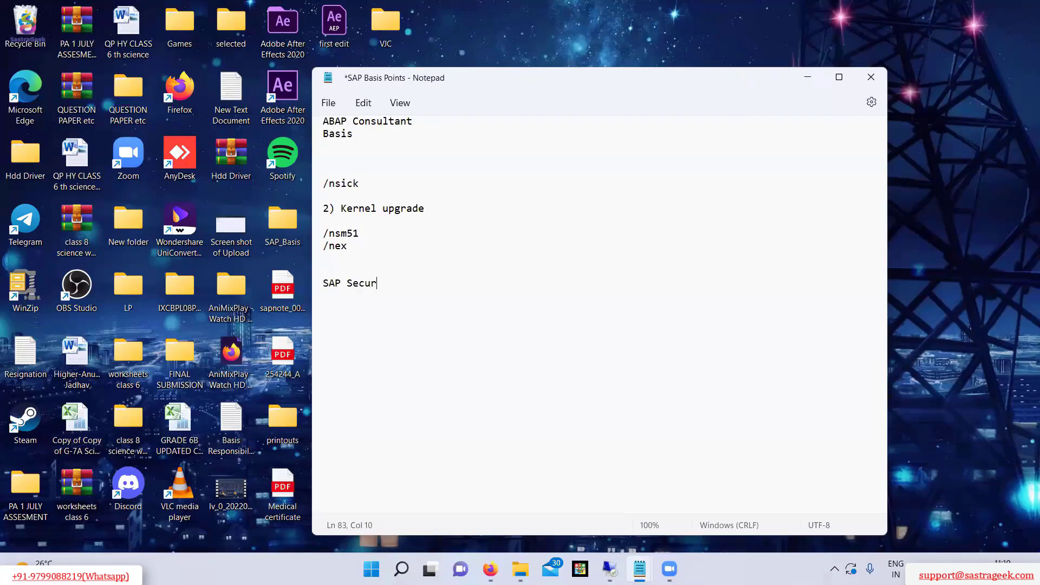
pyautogui.write('ity')
pyautogui.press('Return')
pyautogui.press('Return')
pyautogui.press('Return')
pyautogui.write('1) How to create a use')
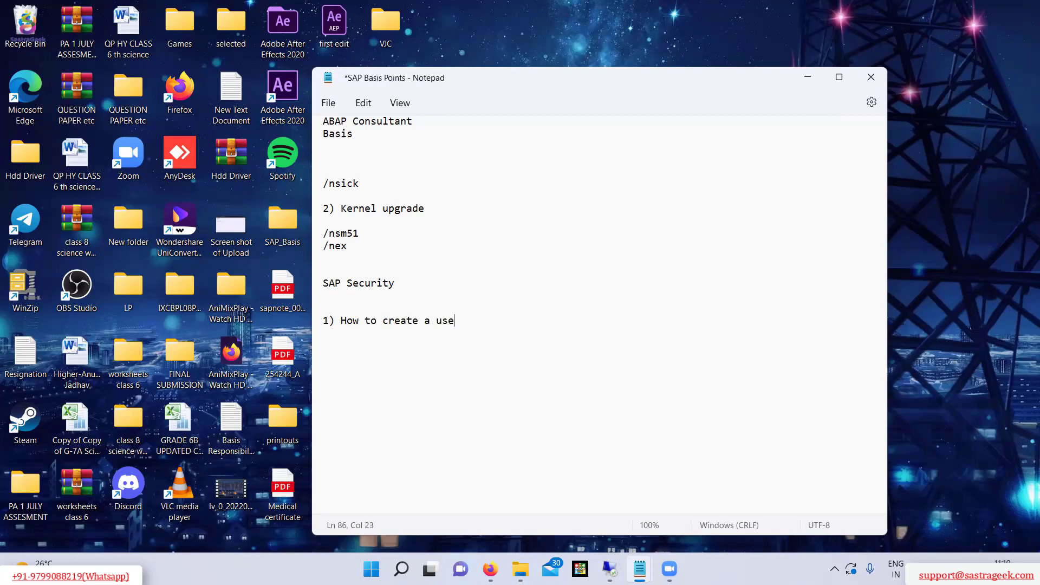
pyautogui.write('r in SAP?')
pyautogui.press('Return')
pyautogui.press('Return')
pyautogui.write('/N')
pyautogui.press('BackSpace')
pyautogui.write('nsu01')
pyautogui.press('Return')
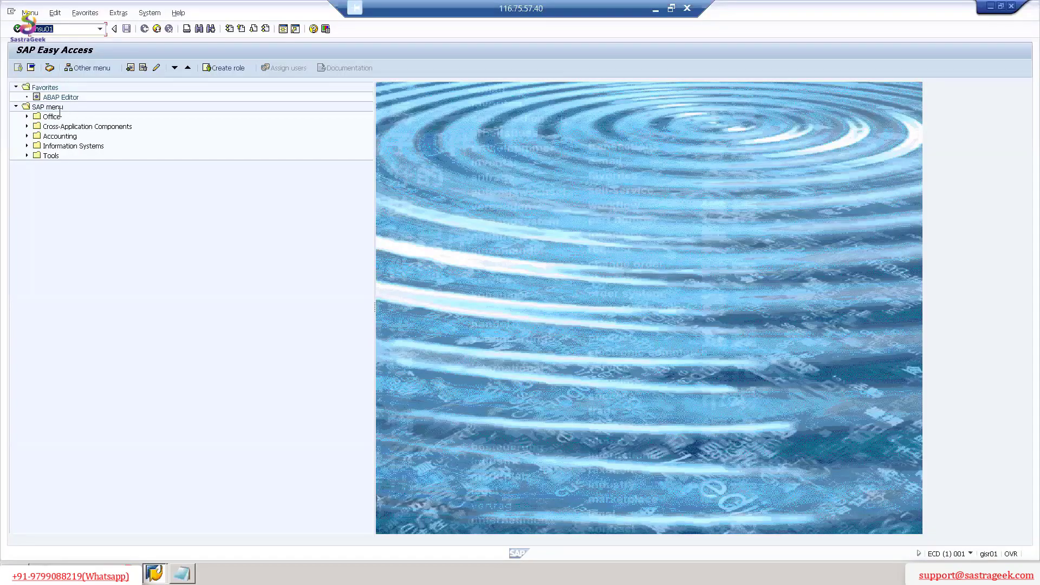
# Run /nsu01 to open the SU01 User Maintenance: Initial Screen
pyautogui.press('Return')
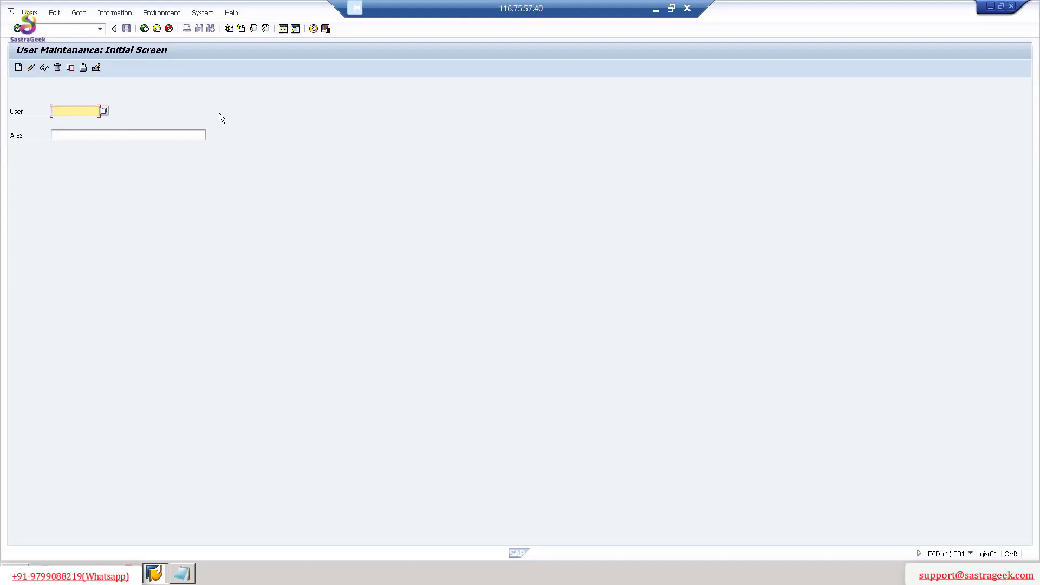
# Enter aditya in the SU01 User field
pyautogui.write('aditya')
# Open Copy Users with Shift+F5, set From to DDIC and keep To as ADITYA
pyautogui.hotkey('shift', 'F5')
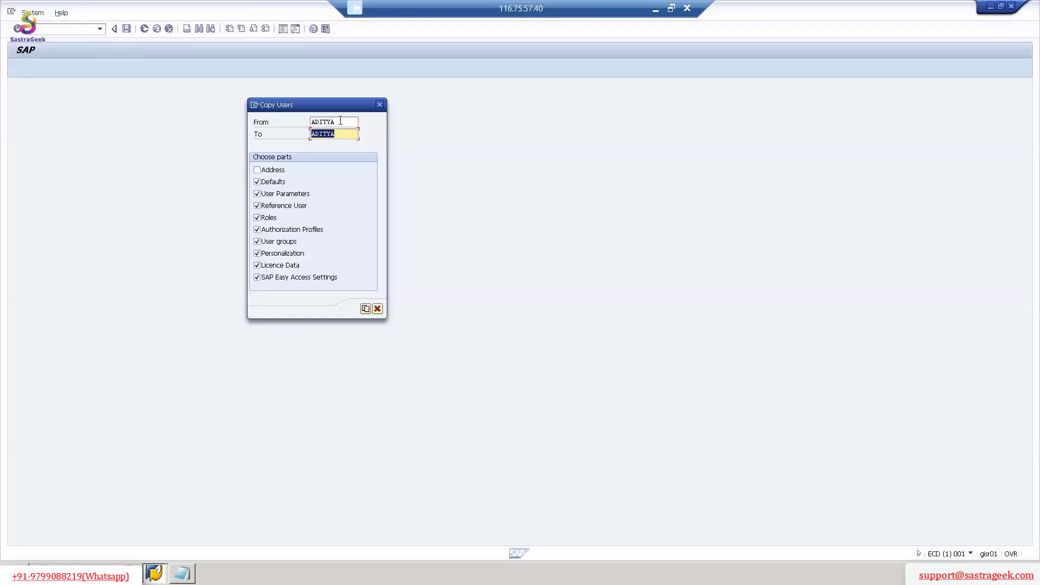
pyautogui.click(340, 120)
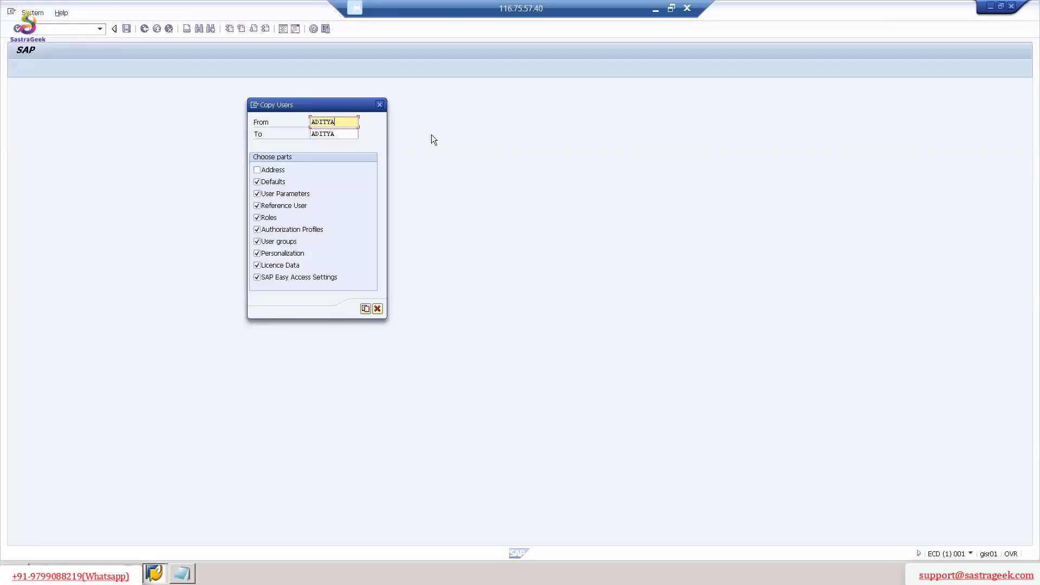
pyautogui.press('BackSpace')
pyautogui.press('BackSpace')
pyautogui.press('BackSpace')
pyautogui.press('BackSpace')
pyautogui.press('BackSpace')
pyautogui.press('BackSpace')
pyautogui.write('DDIC')
pyautogui.press('Tab')
pyautogui.click(332, 120)
pyautogui.click(338, 135)
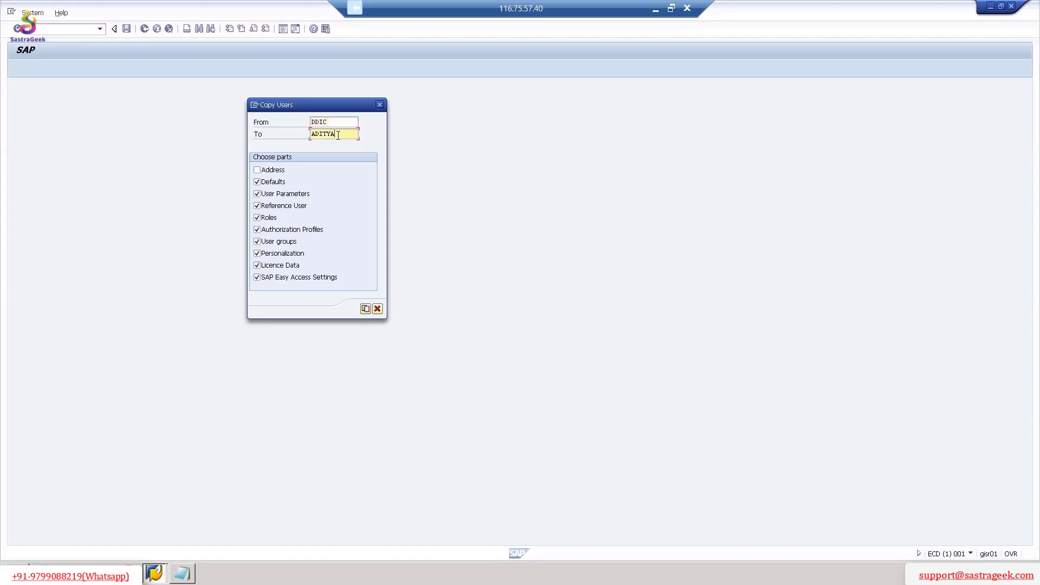